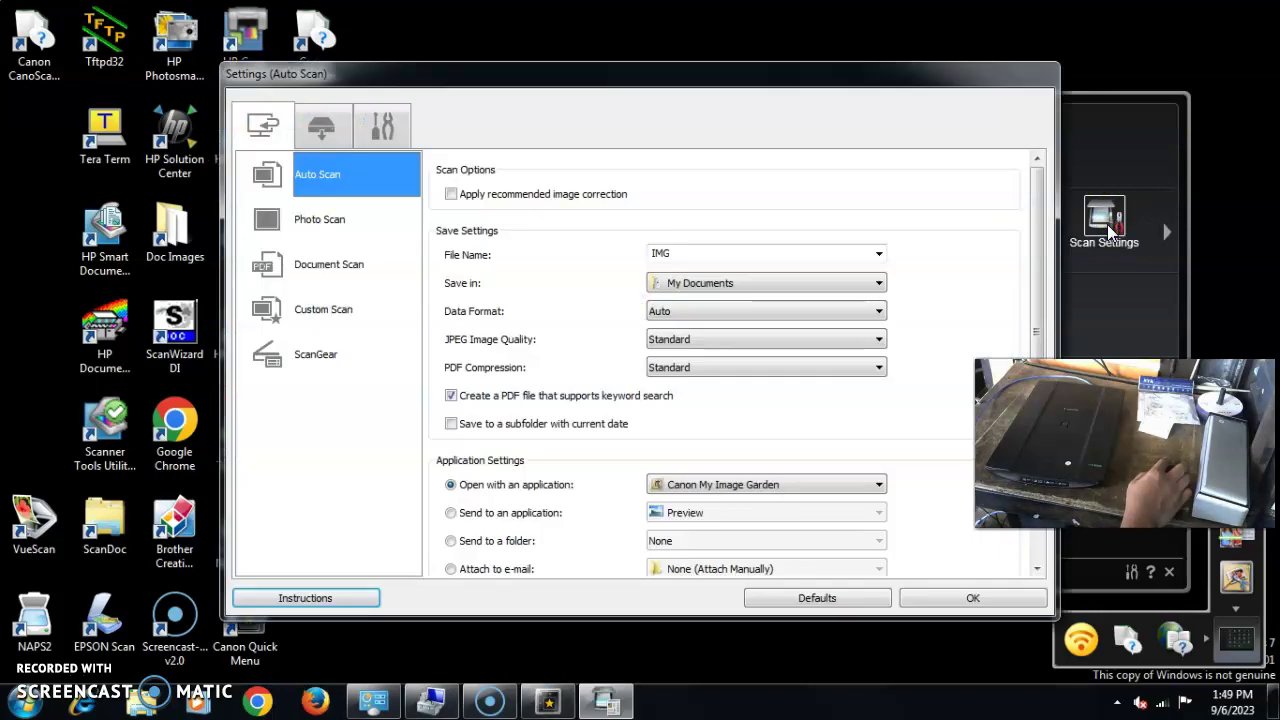
# Step: Check the general settings, return to the computer scan settings, and enter the person's full name as the ScanGear file name
pyautogui.click(384, 127)
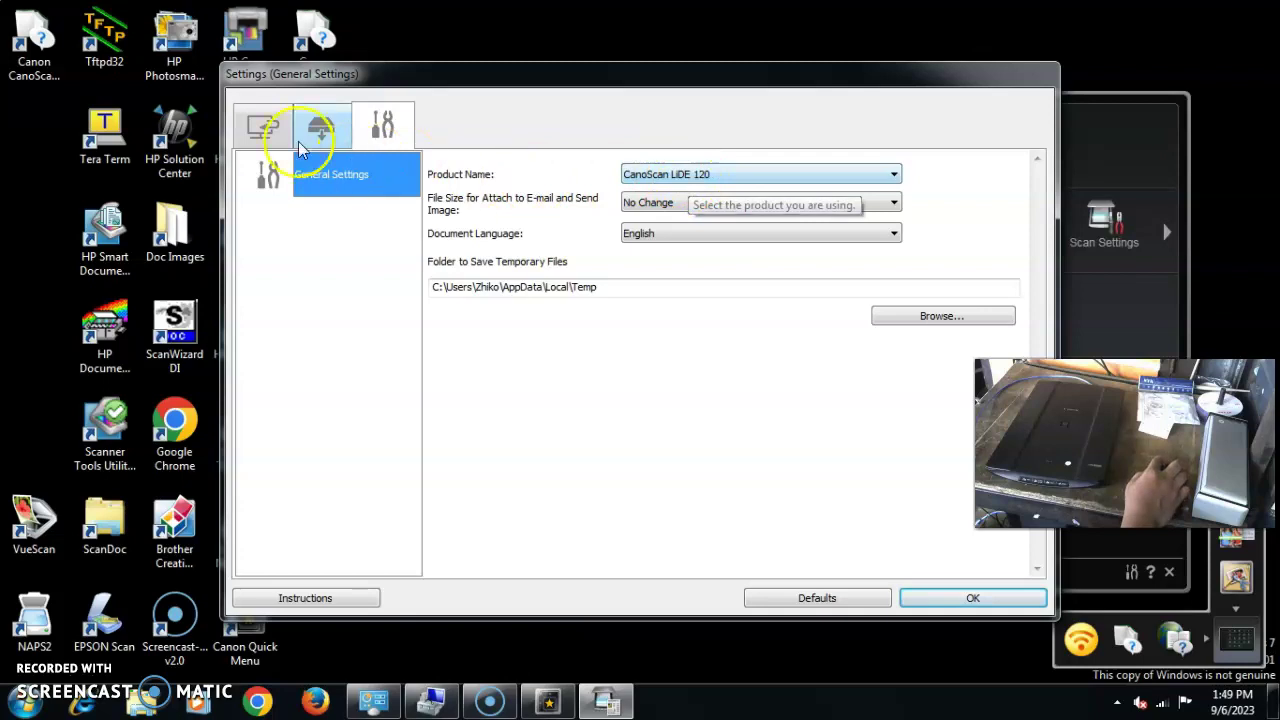
pyautogui.click(262, 125)
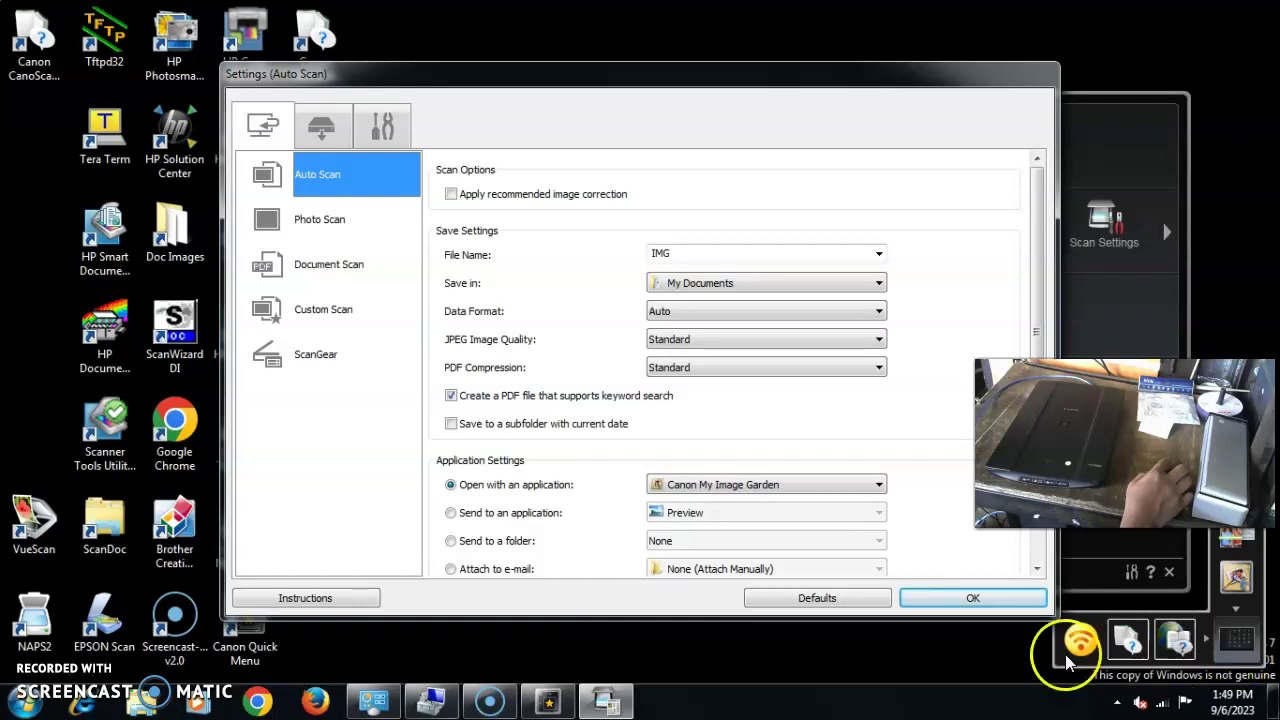
pyautogui.click(314, 357)
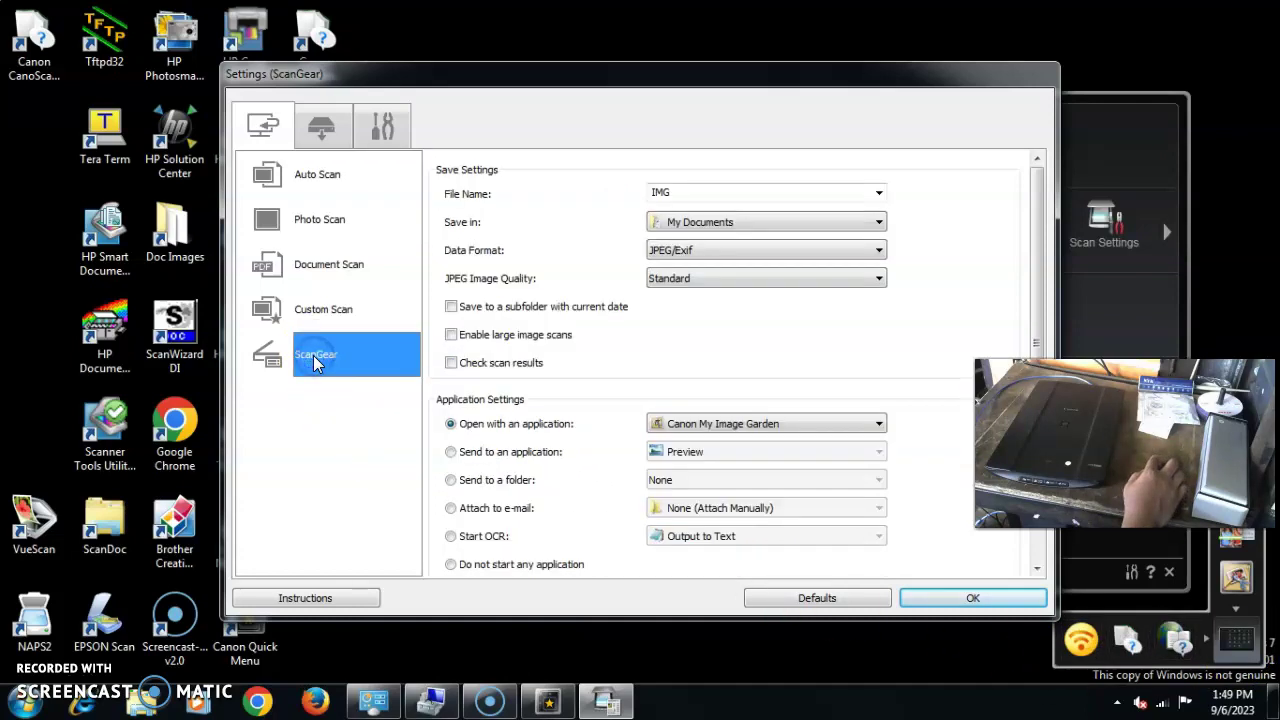
pyautogui.doubleClick(708, 192)
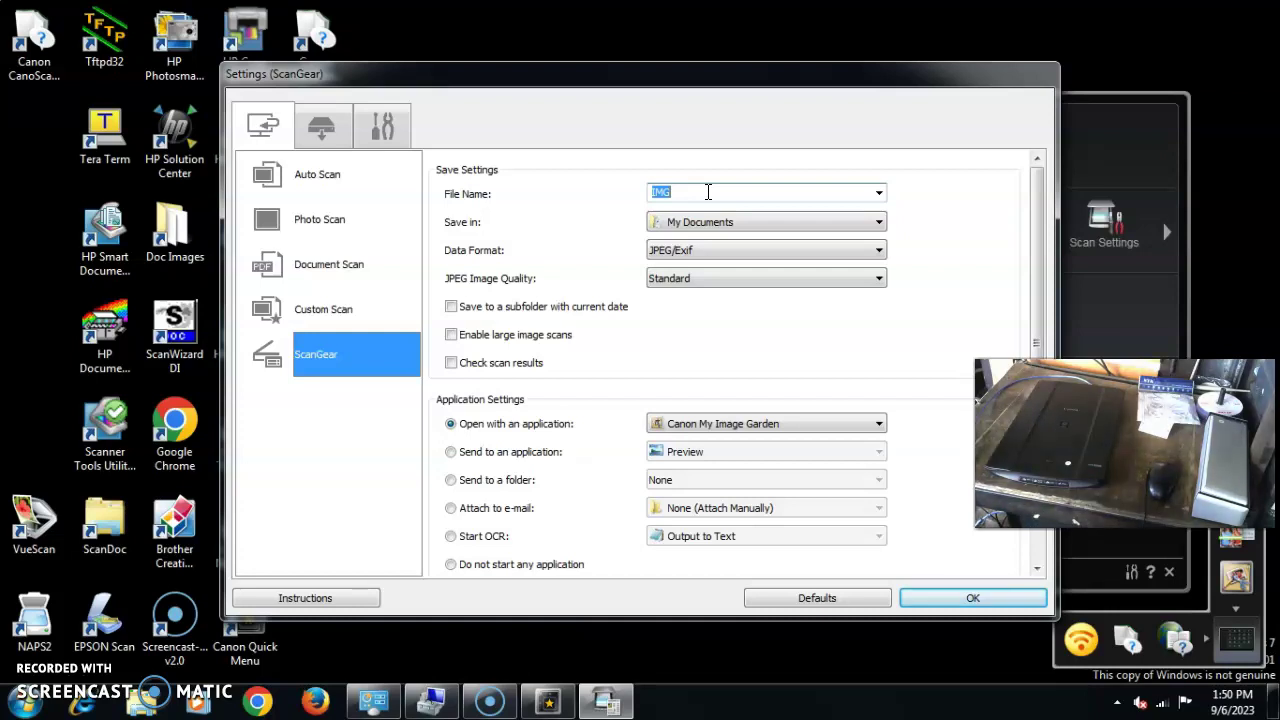
pyautogui.press('capslock')
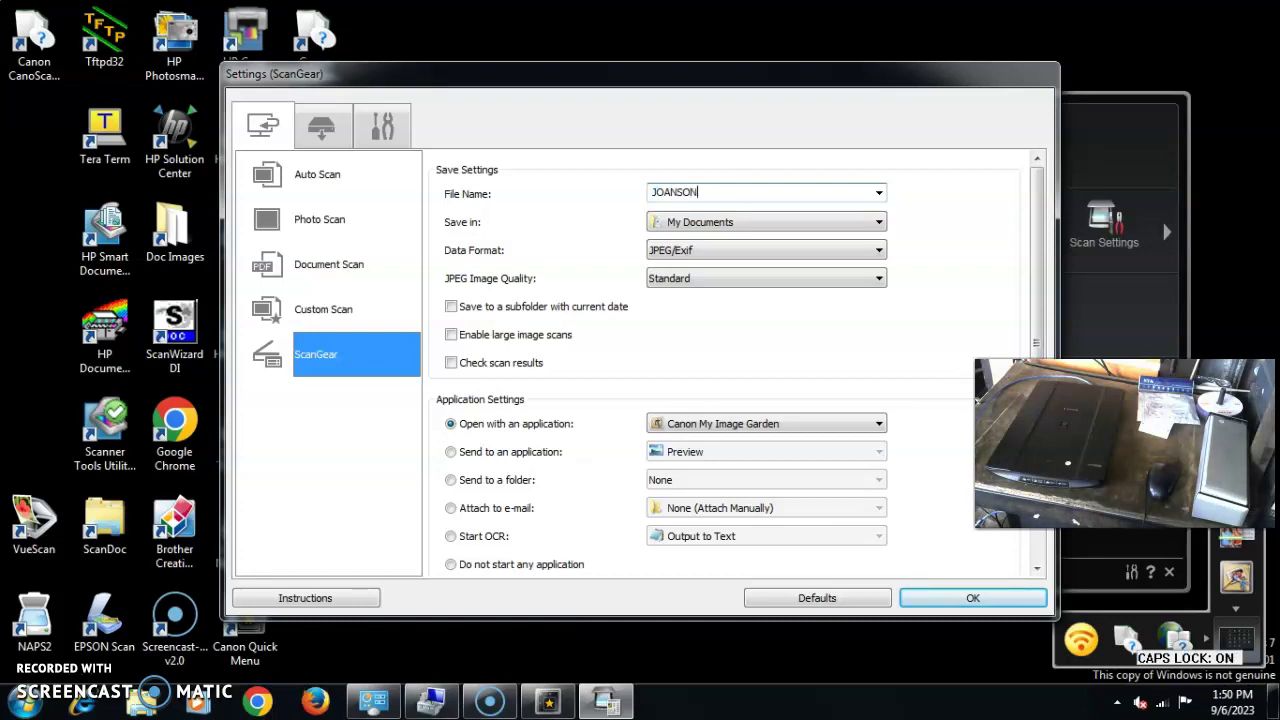
pyautogui.write('SEMBIRING')
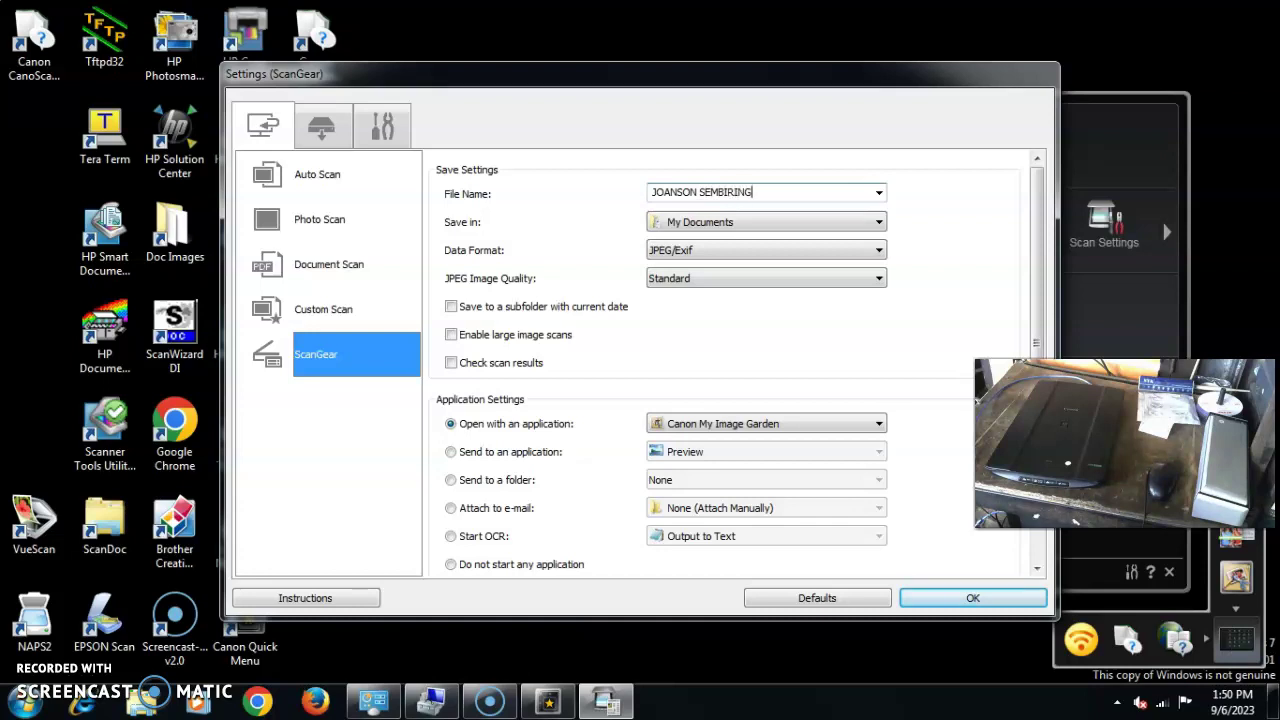
# Step: Set ScanGear to save PDF (Multiple Pages) files in My Documents, in a subfolder with the current date, and apply the settings
pyautogui.click(757, 221)
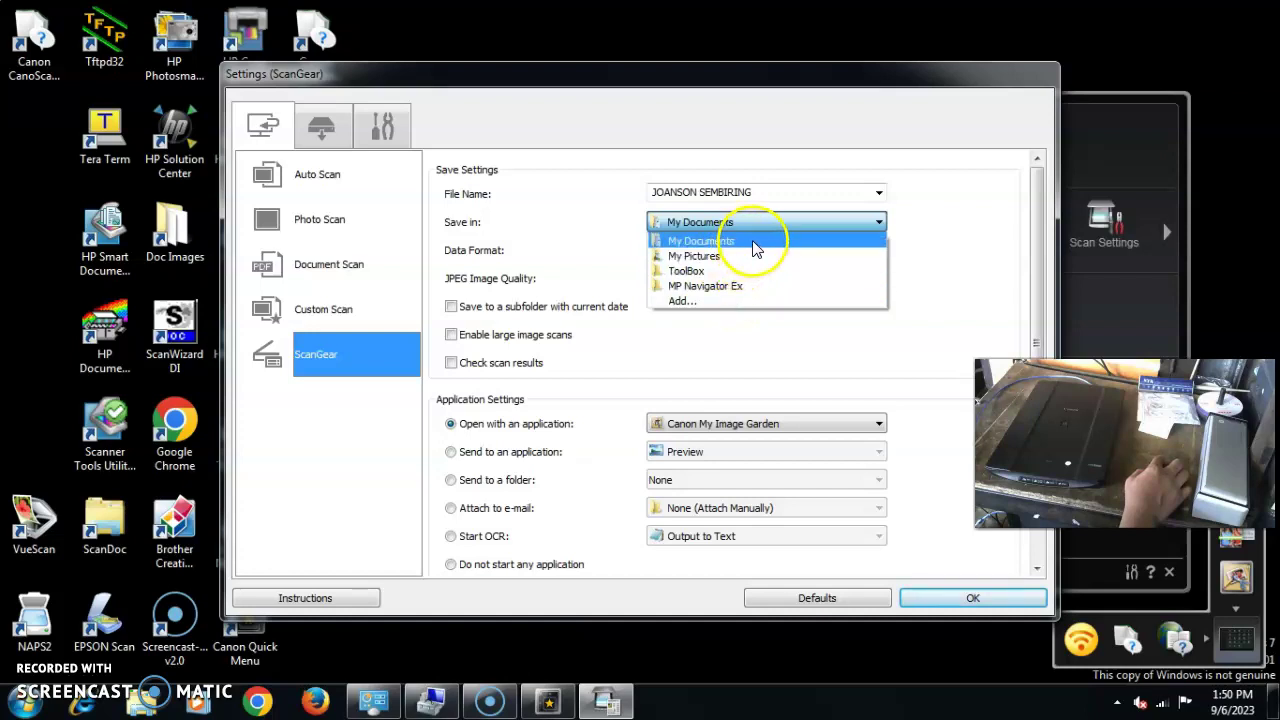
pyautogui.click(812, 226)
pyautogui.click(721, 251)
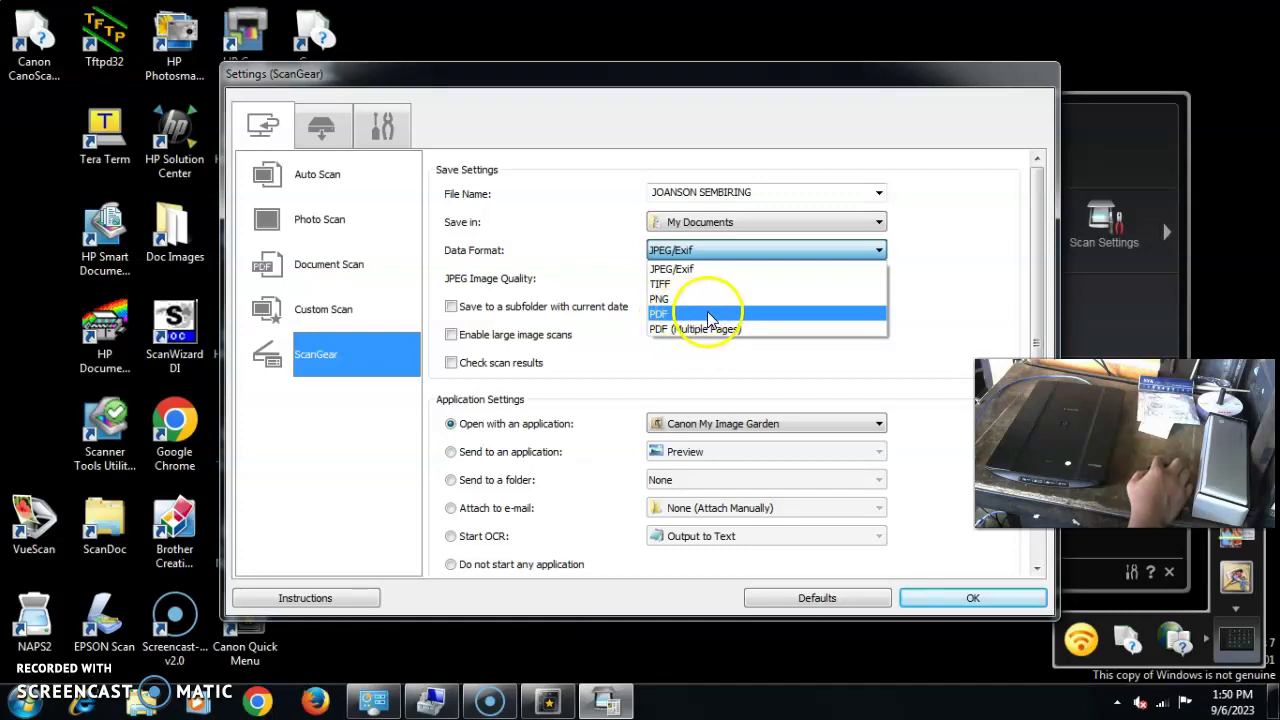
pyautogui.click(690, 329)
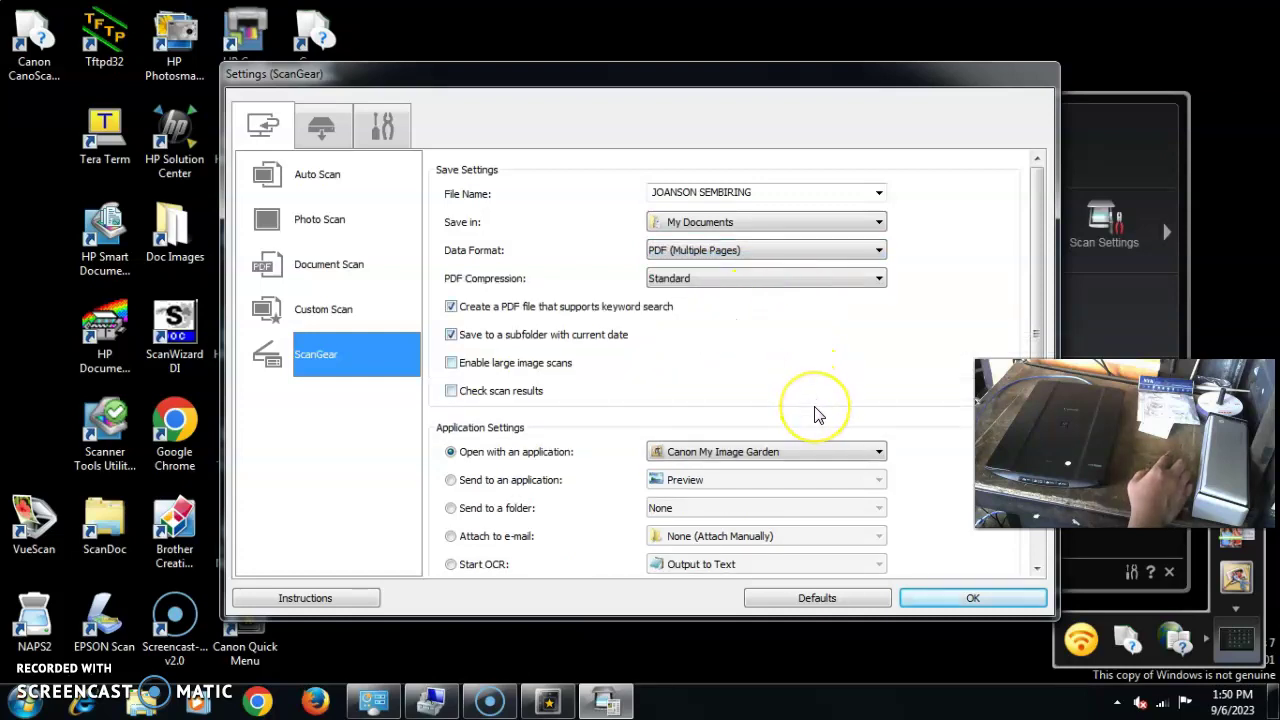
pyautogui.click(843, 575)
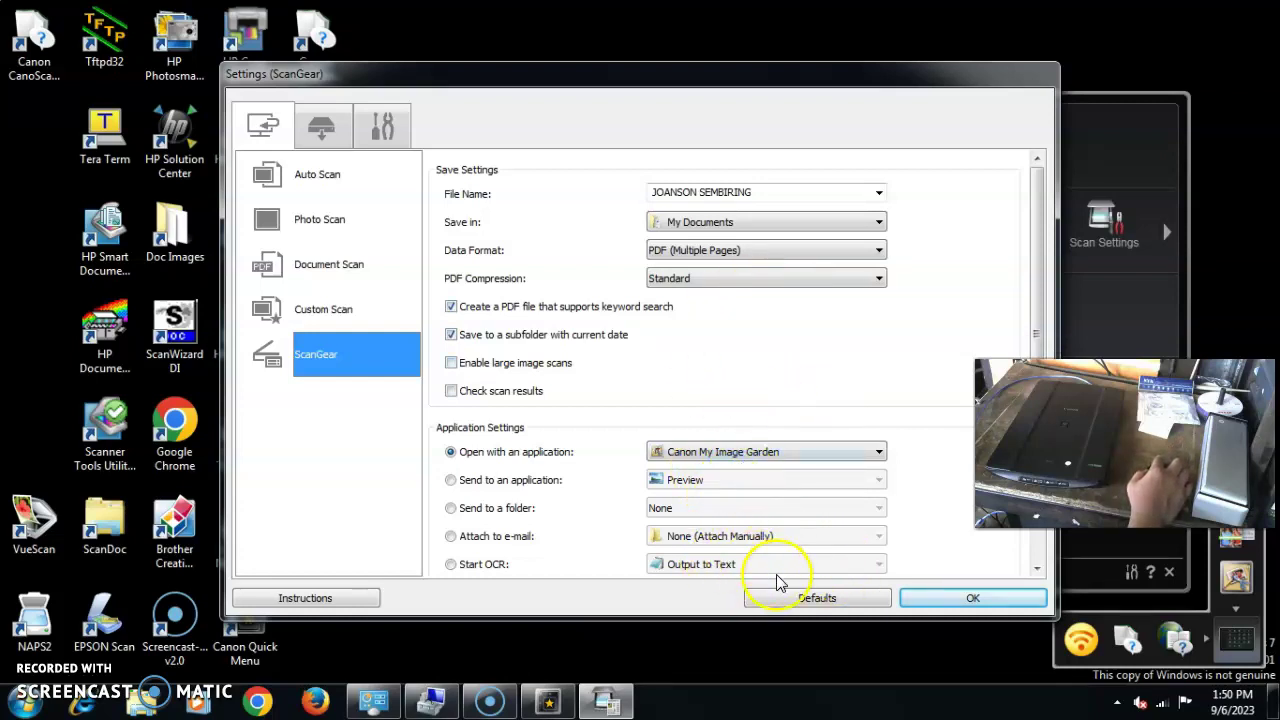
pyautogui.click(970, 600)
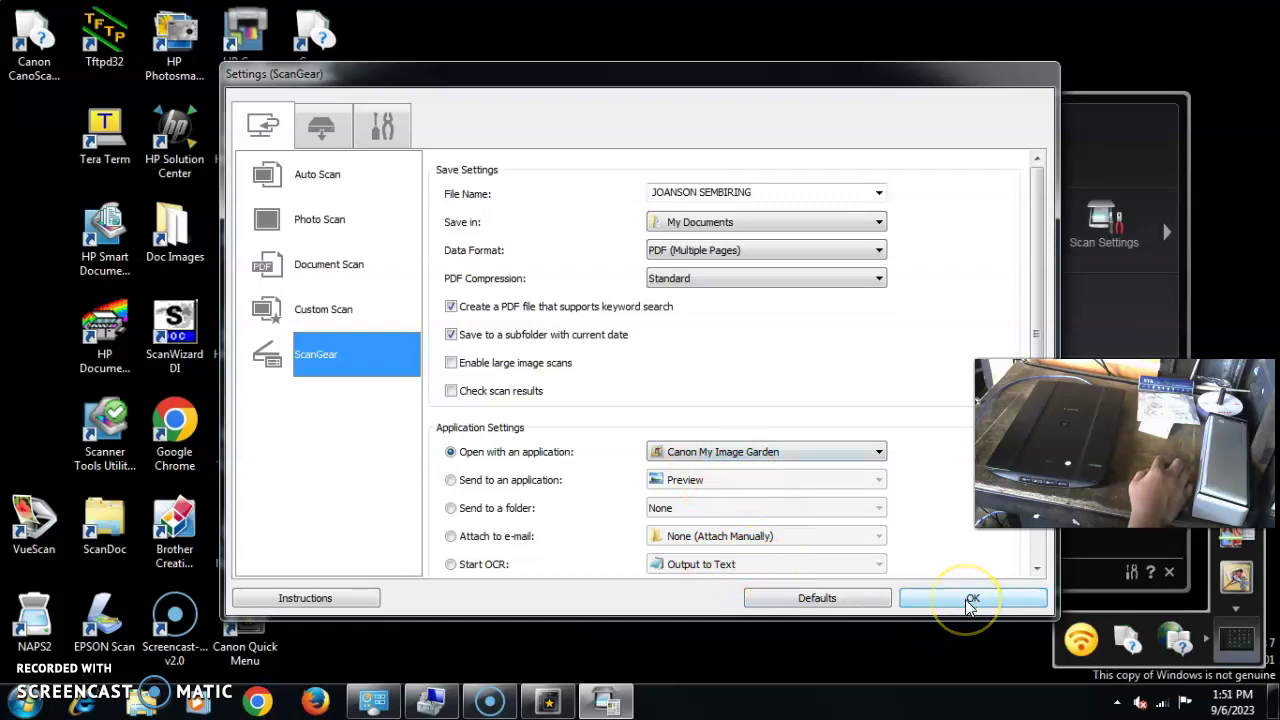
pyautogui.click(970, 600)
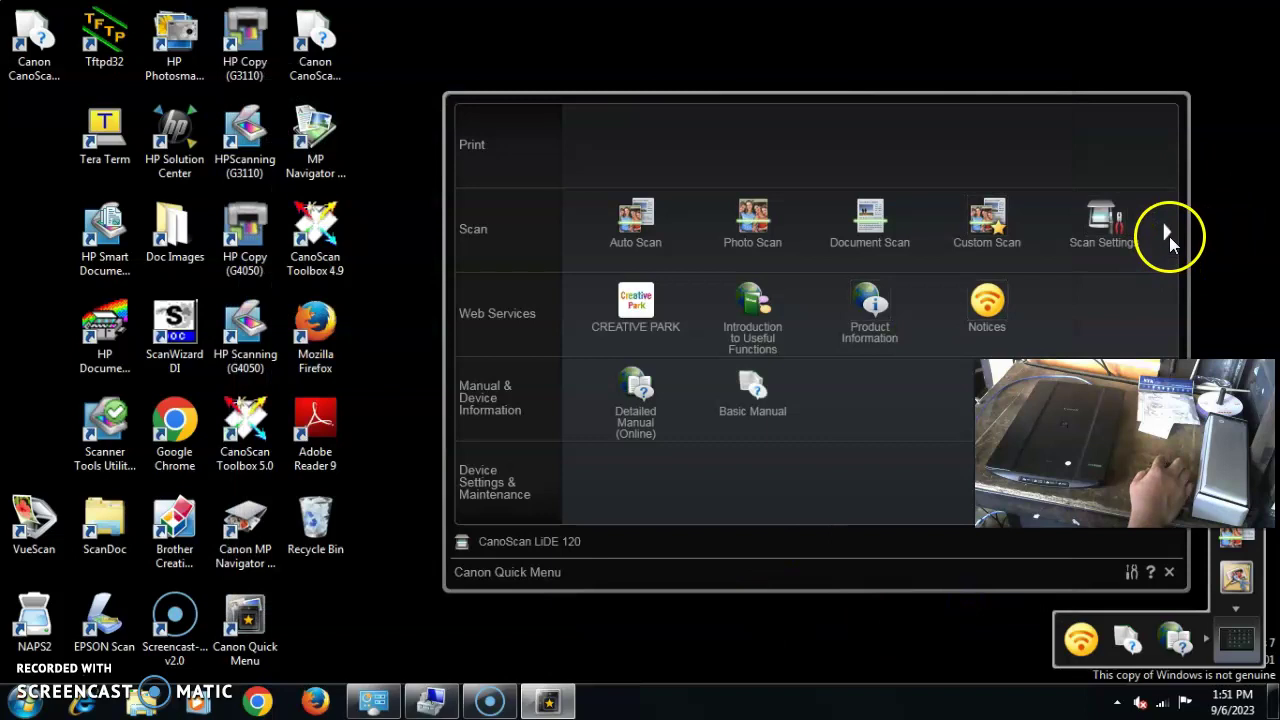
# Step: Find ScanGear among the scan functions and start it
pyautogui.click(1167, 234)
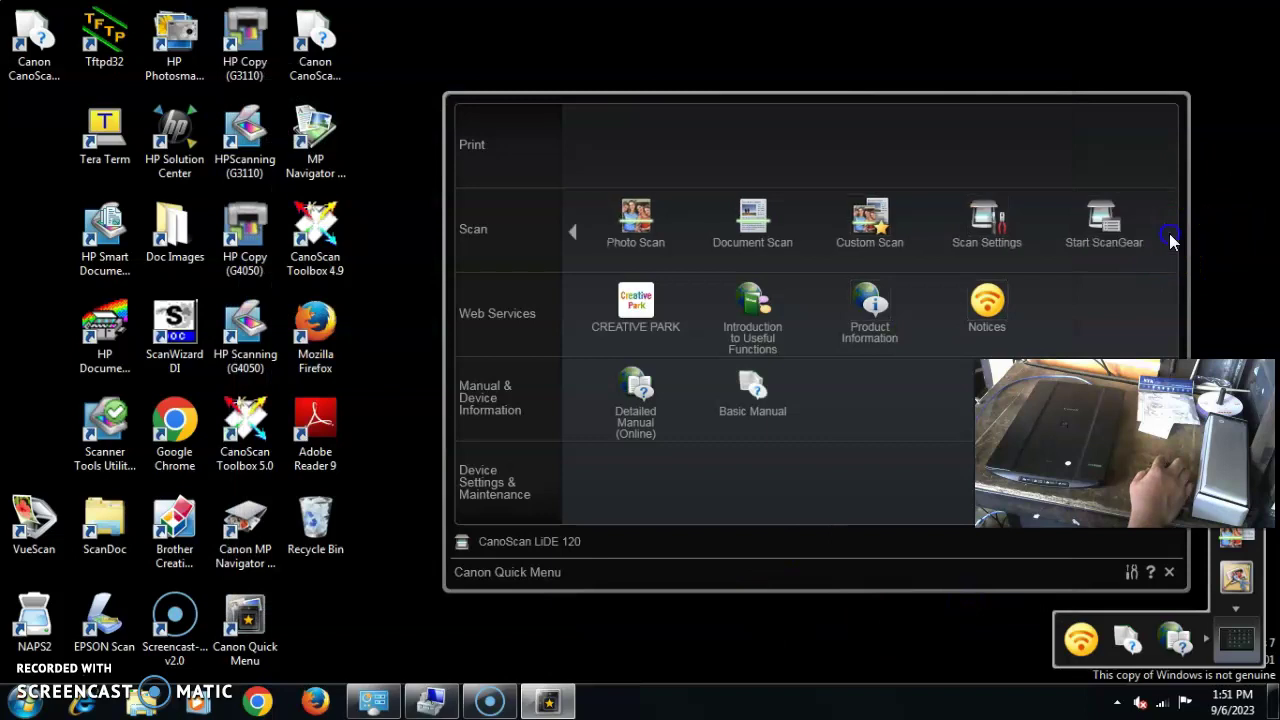
pyautogui.click(1104, 228)
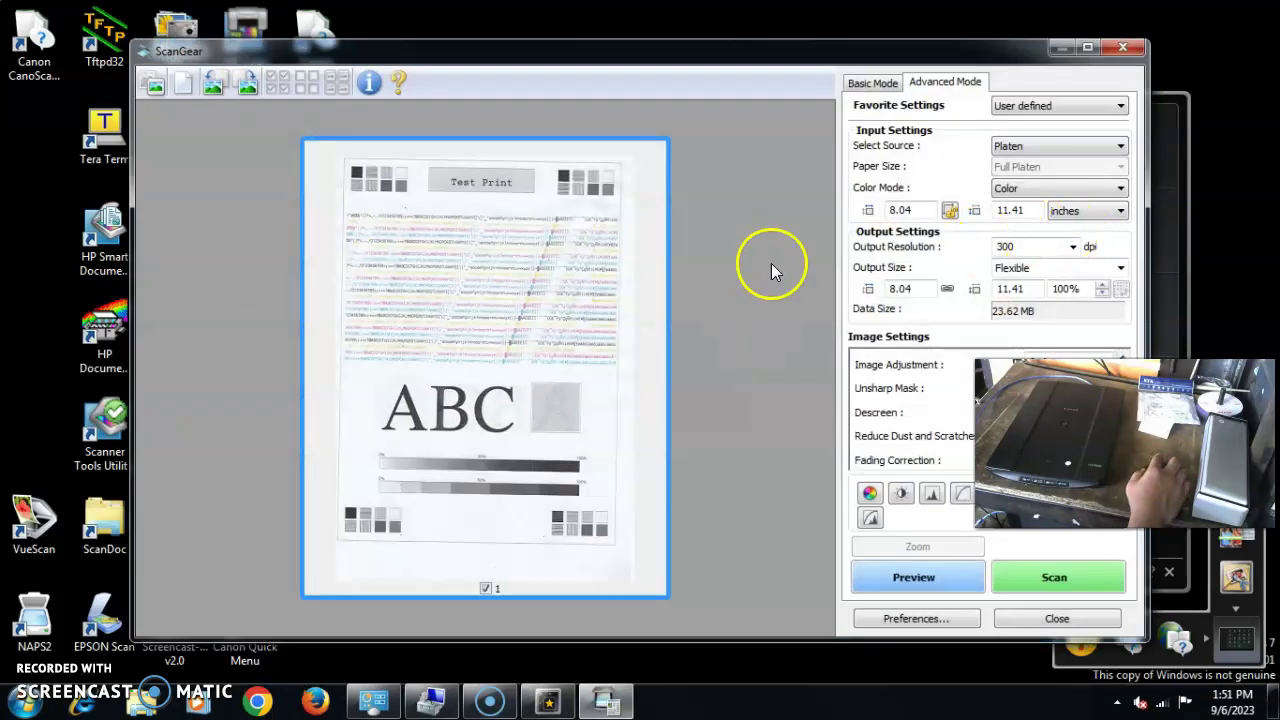
pyautogui.doubleClick(666, 47)
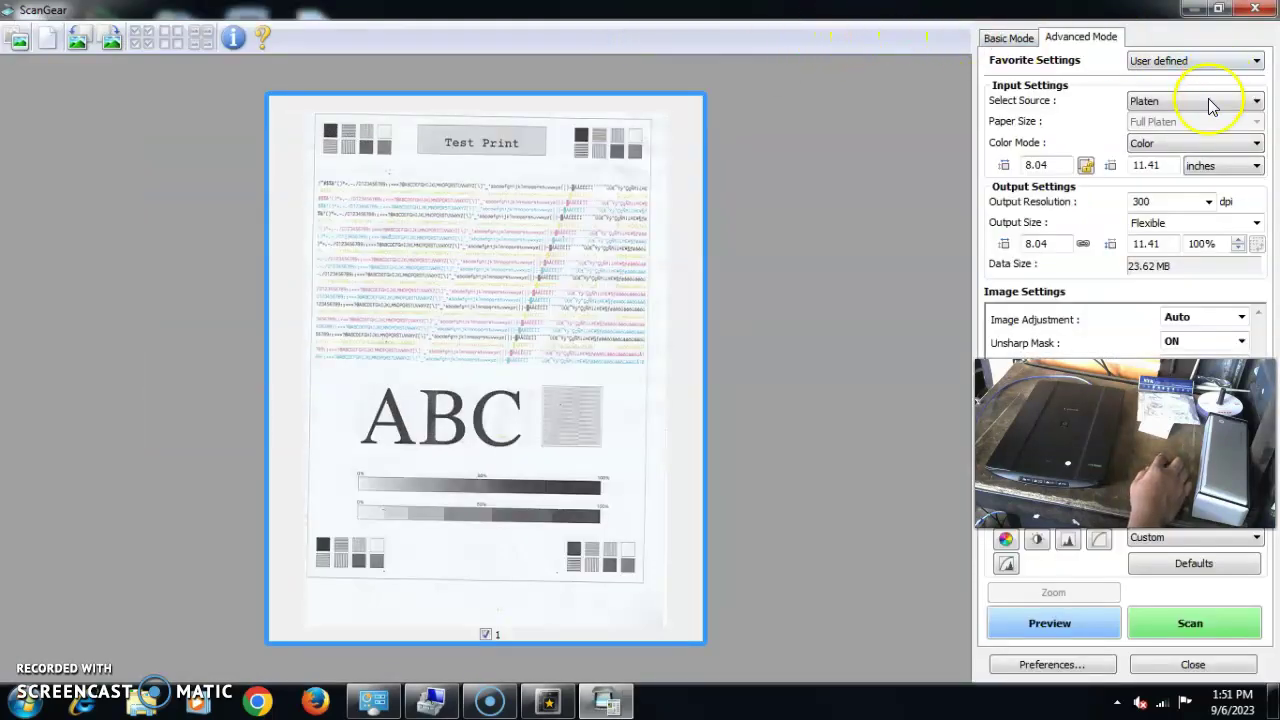
pyautogui.click(1218, 9)
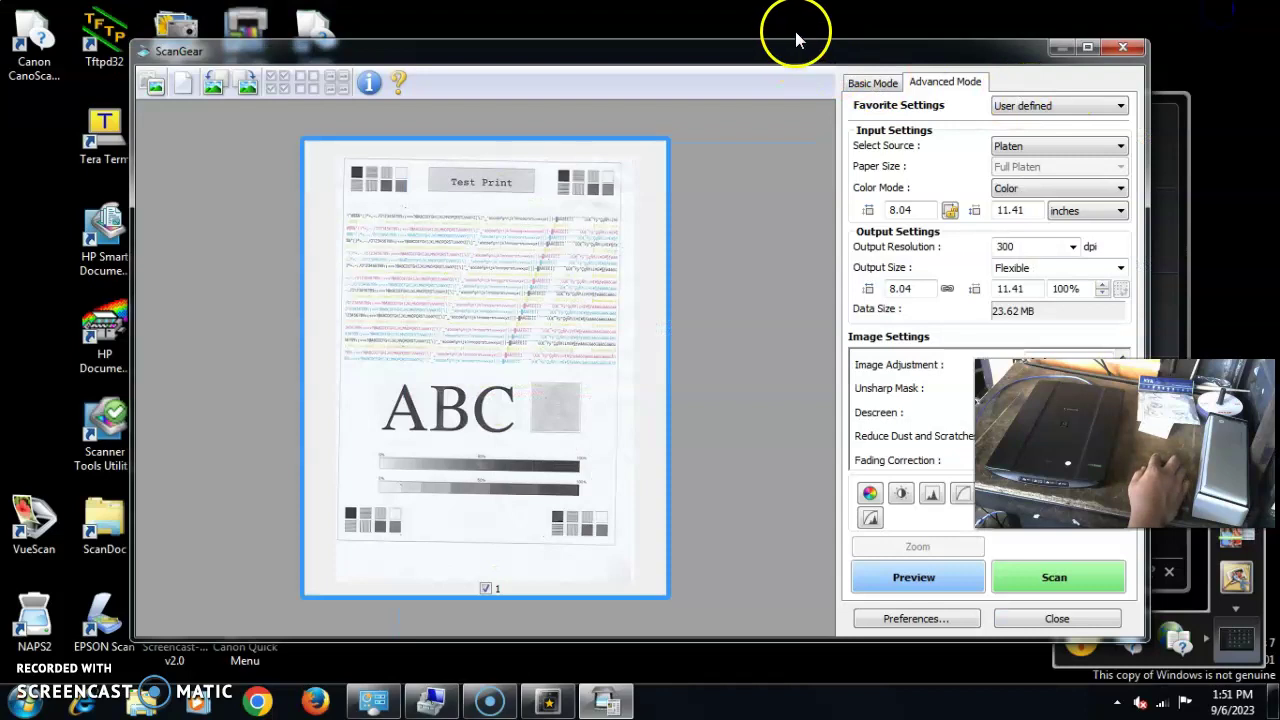
pyautogui.click(672, 49)
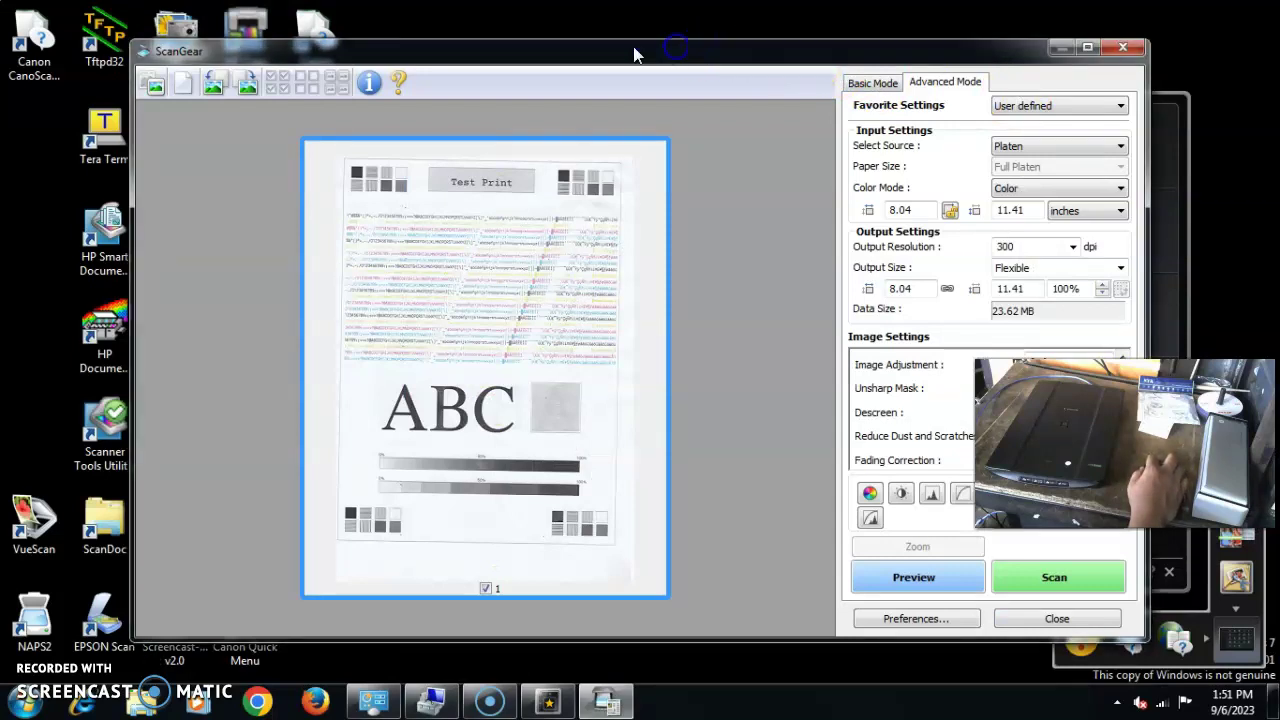
pyautogui.click(889, 53)
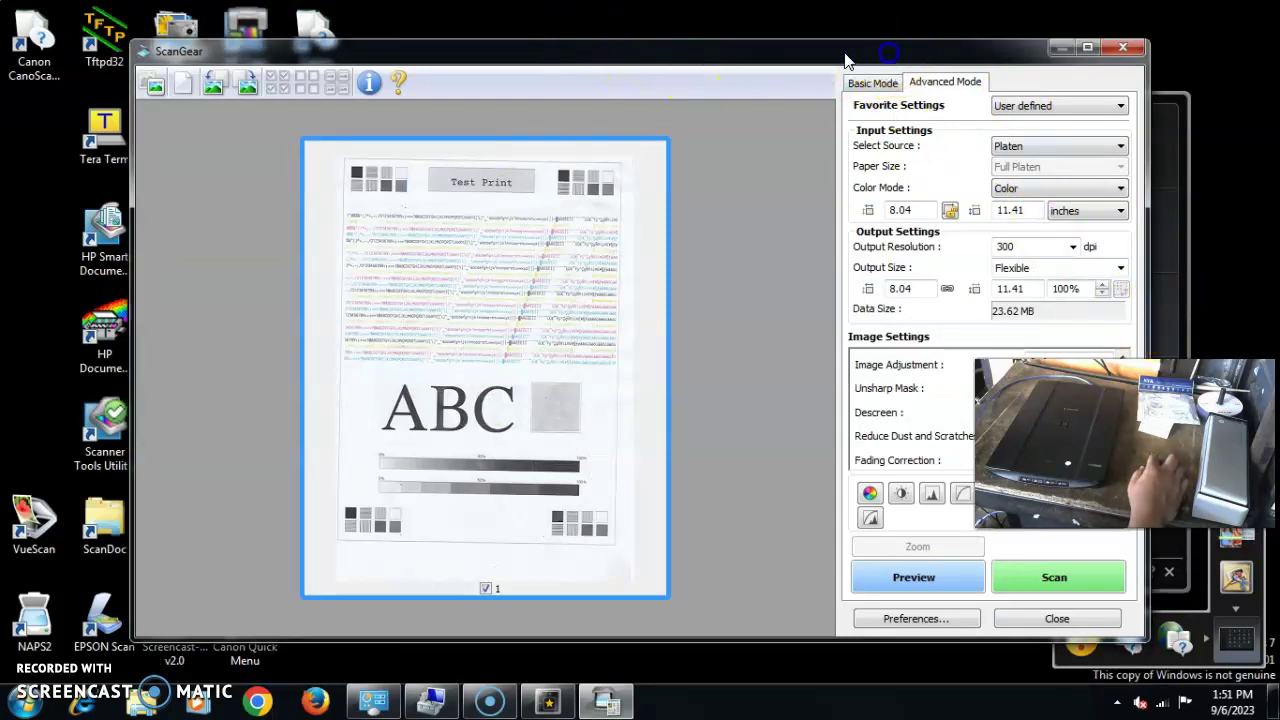
pyautogui.doubleClick(500, 58)
pyautogui.click(909, 343)
pyautogui.click(989, 331)
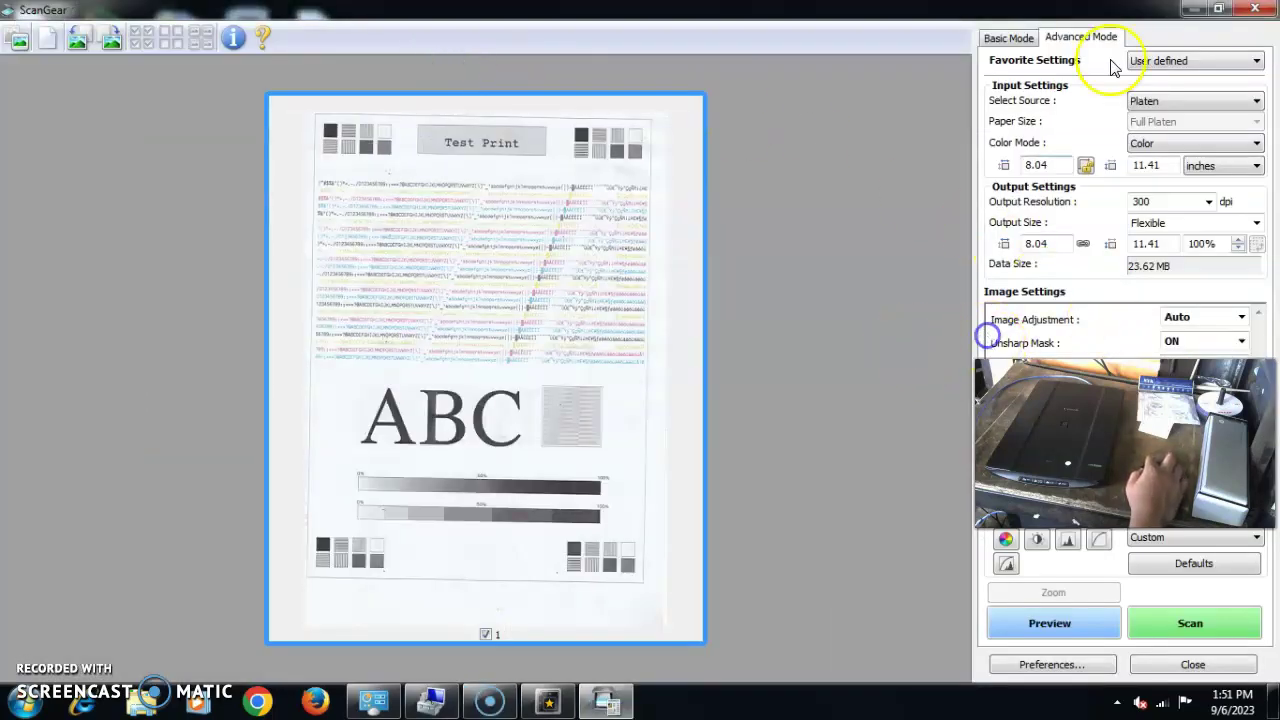
pyautogui.click(1220, 12)
# Step: Move and maximize the ScanGear window, and switch the preview from thumbnails to the whole image
pyautogui.moveTo(538, 58); pyautogui.dragTo(382, 11)
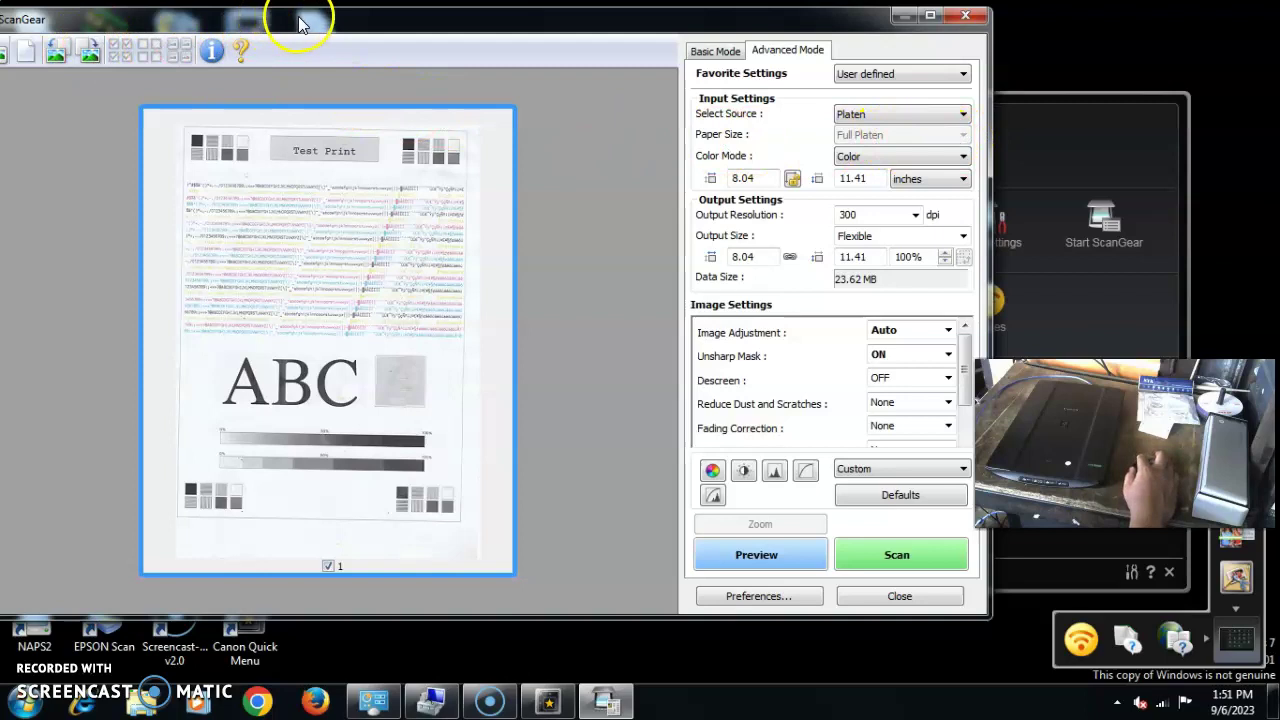
pyautogui.doubleClick(255, 28)
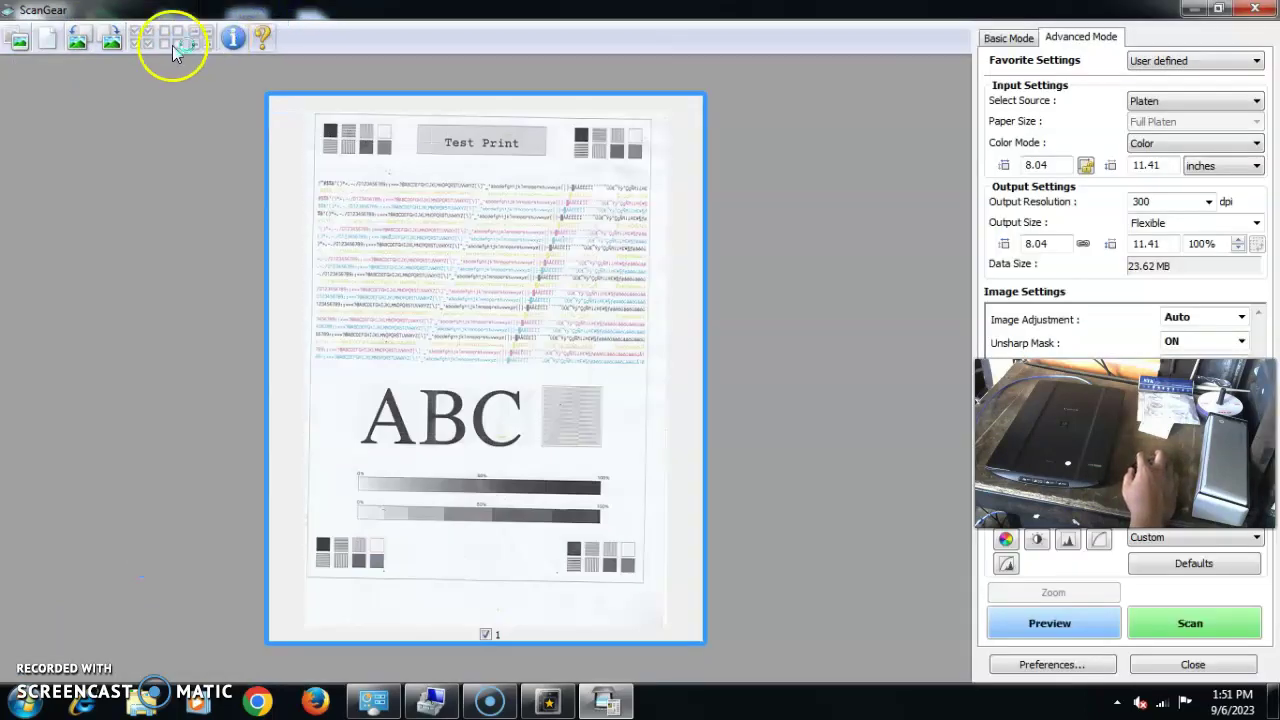
pyautogui.click(24, 42)
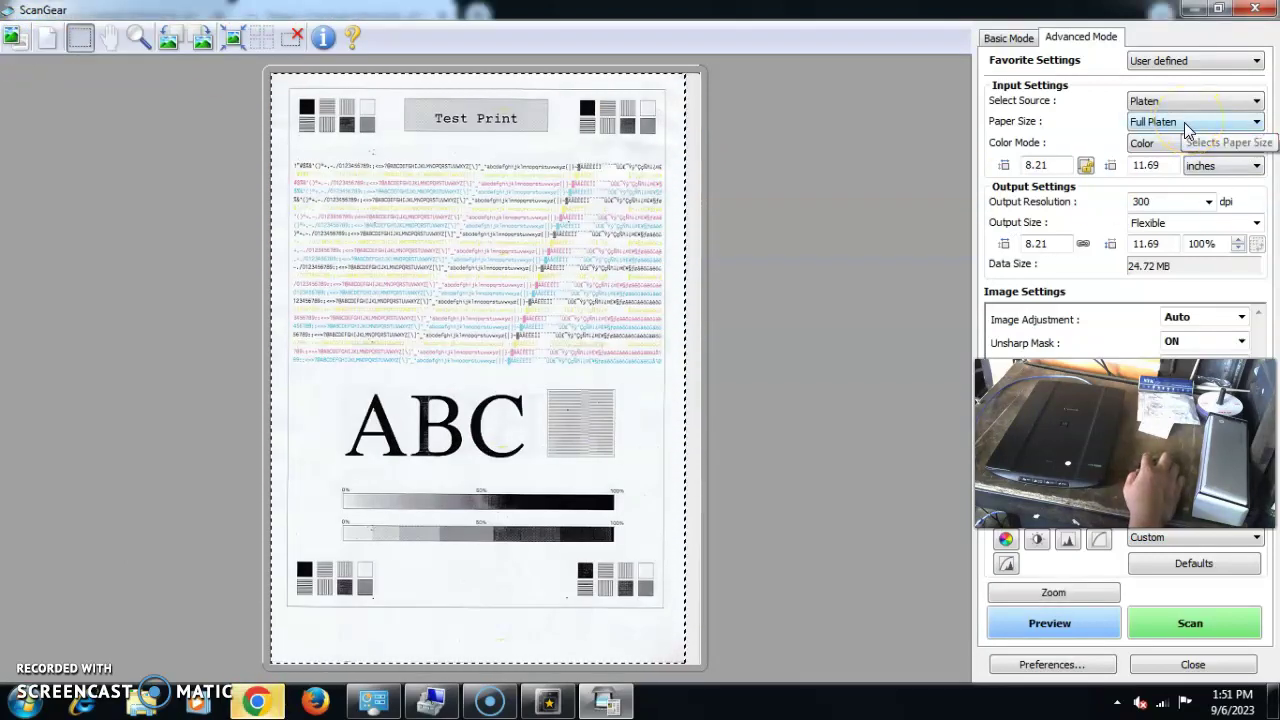
# Step: Set the paper size to A4 and accept the deletion of the current preview image
pyautogui.click(1190, 122)
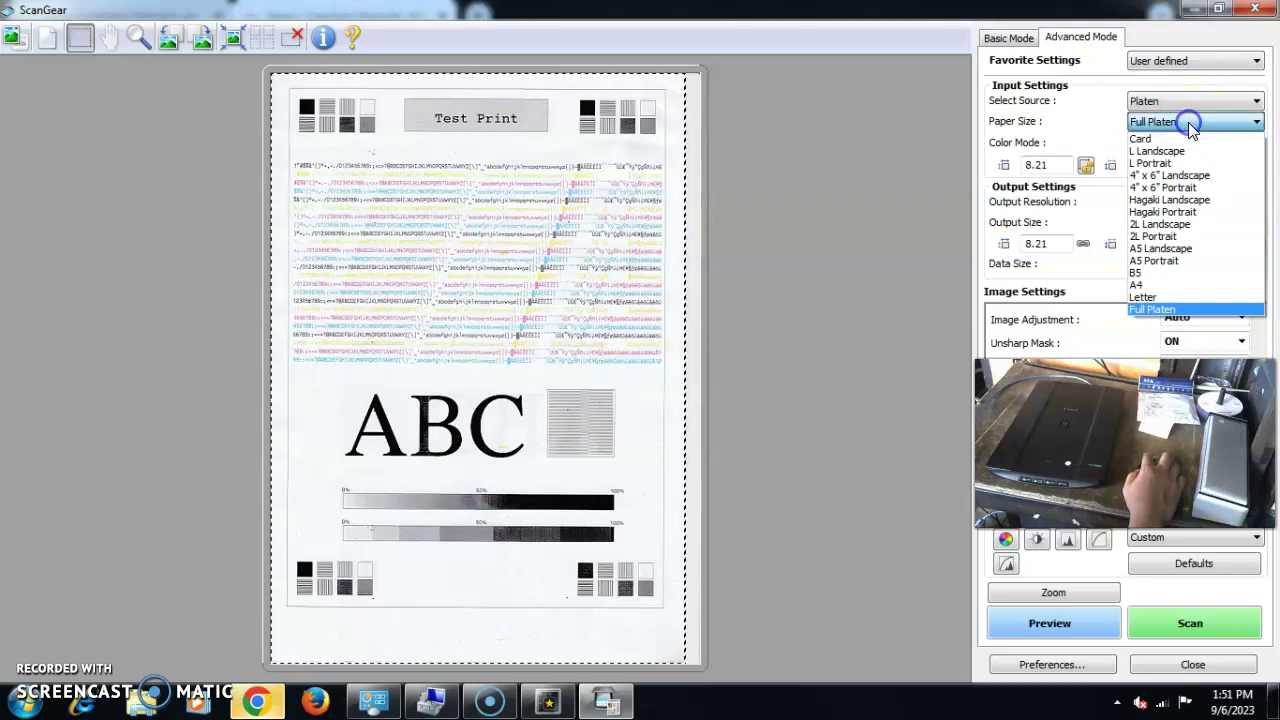
pyautogui.click(1140, 285)
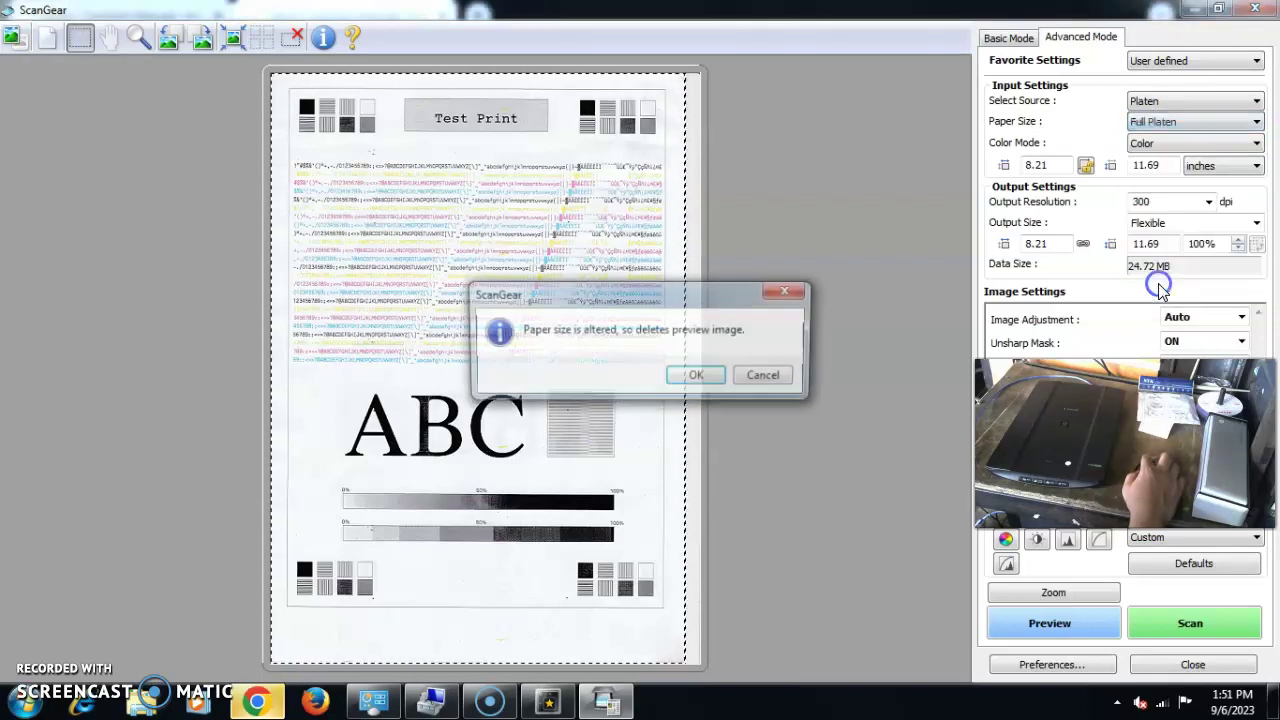
pyautogui.click(712, 382)
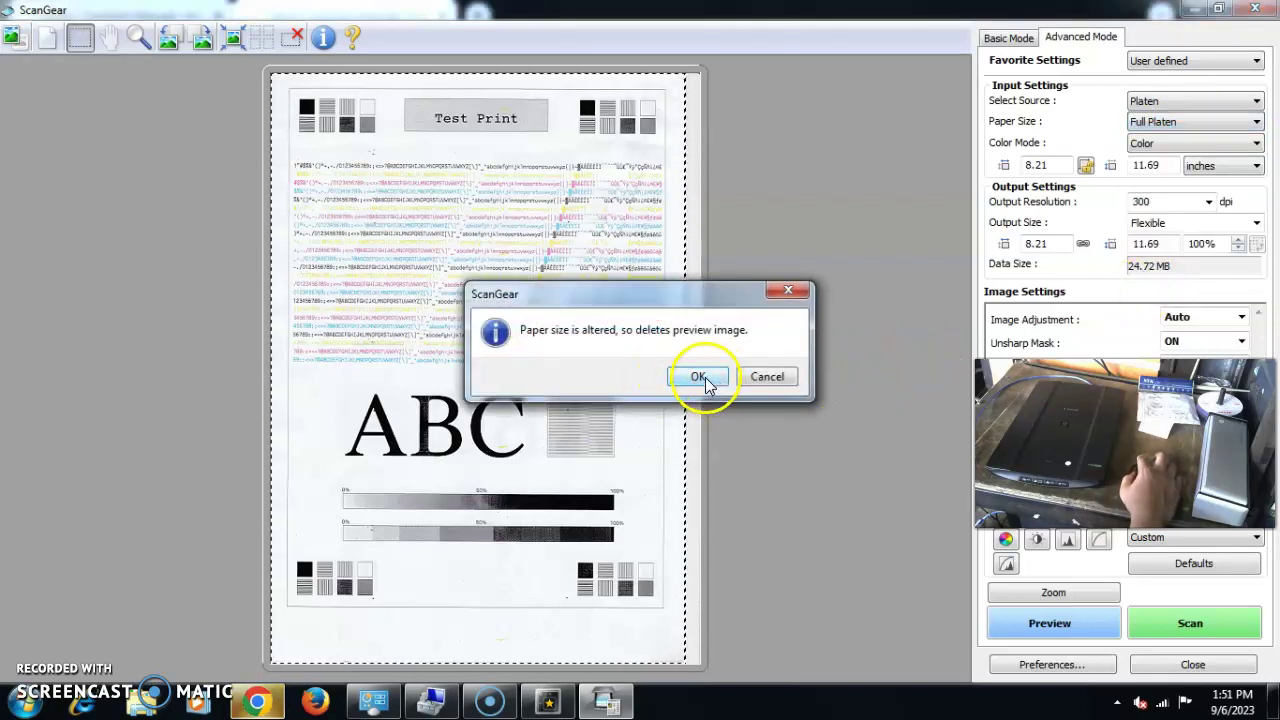
pyautogui.click(777, 344)
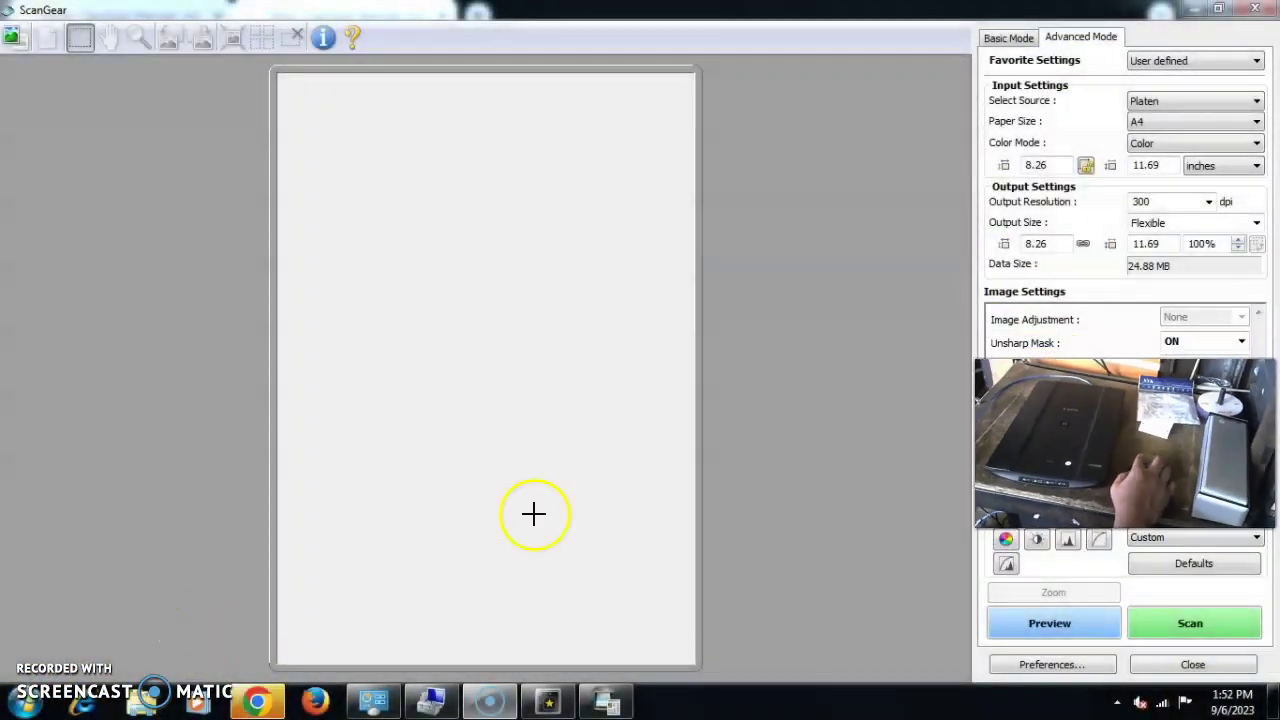
# Step: Select an output resolution of 300 dpi
pyautogui.click(1210, 203)
pyautogui.click(1209, 204)
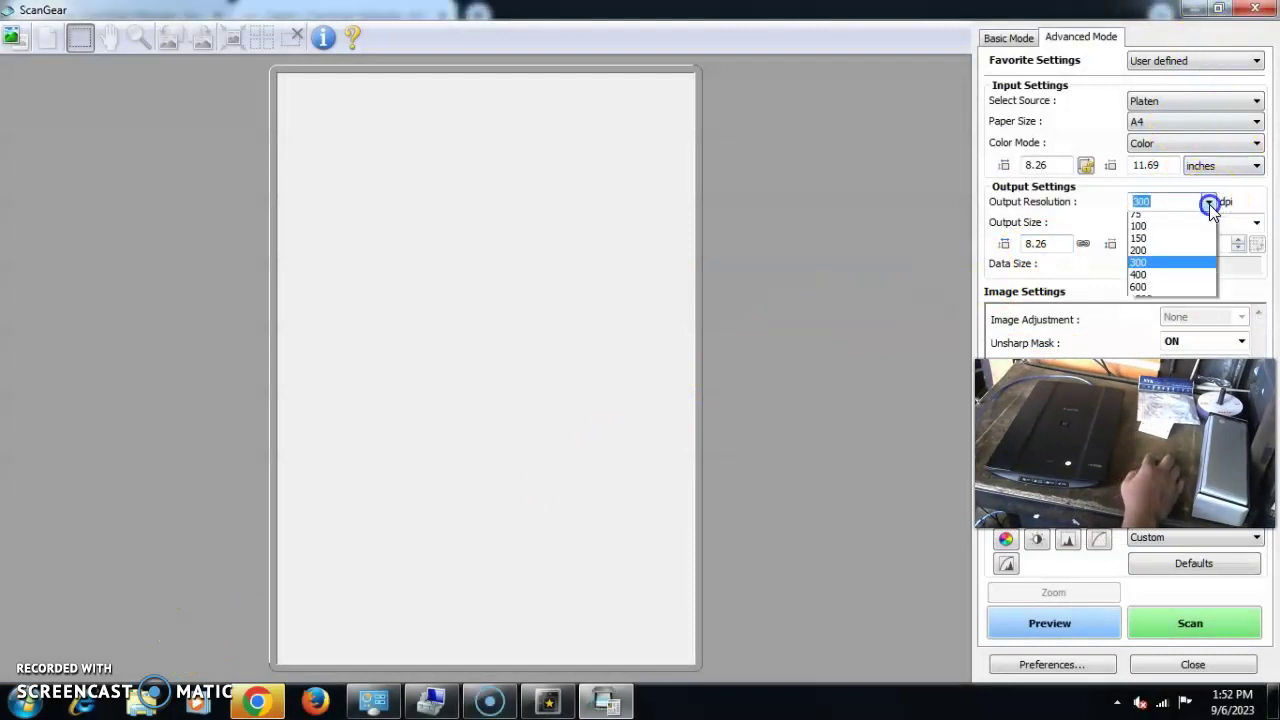
pyautogui.click(1150, 268)
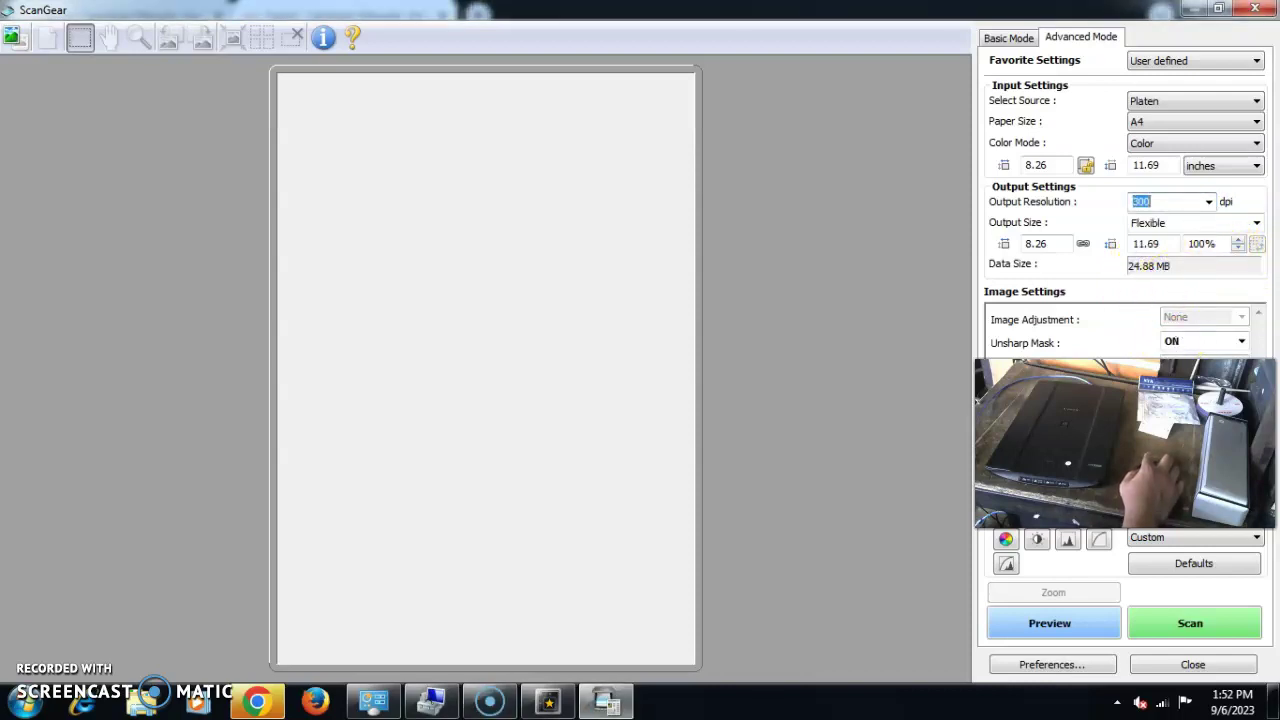
# Step: Restore the ScanGear window to its smaller size, and close the browser manual and Canon Quick Menu windows
pyautogui.click(1220, 10)
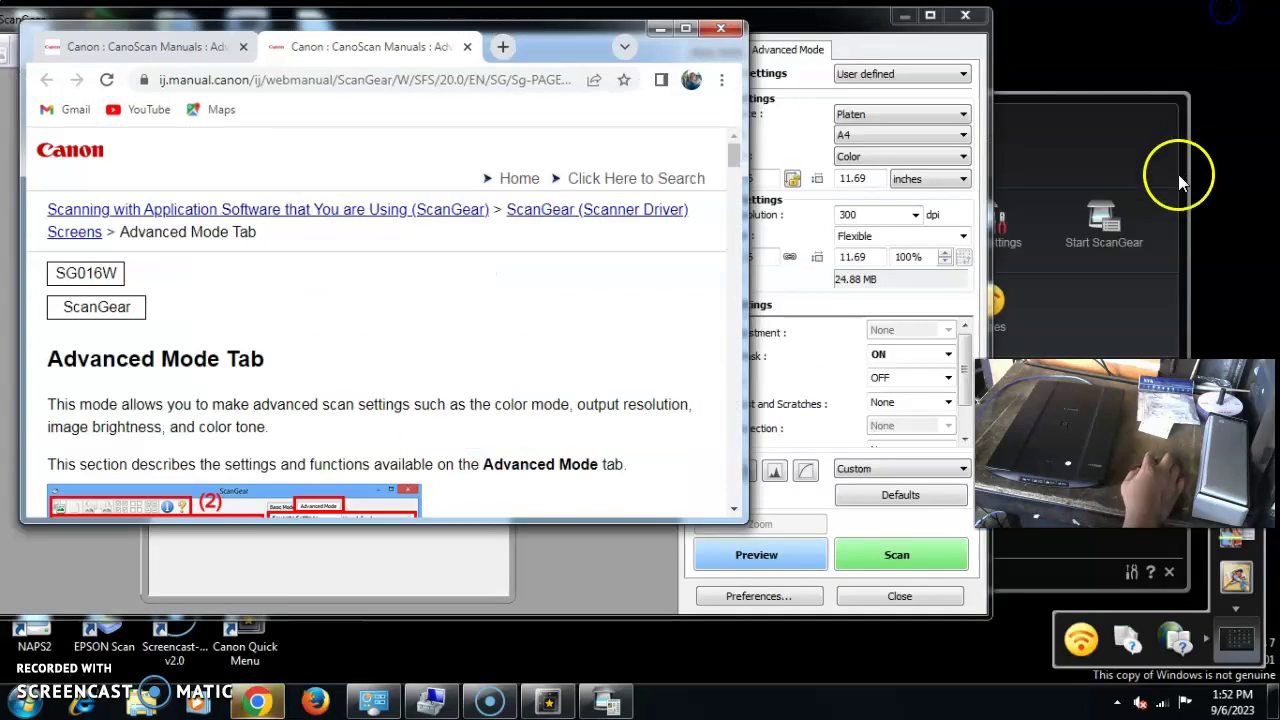
pyautogui.click(722, 25)
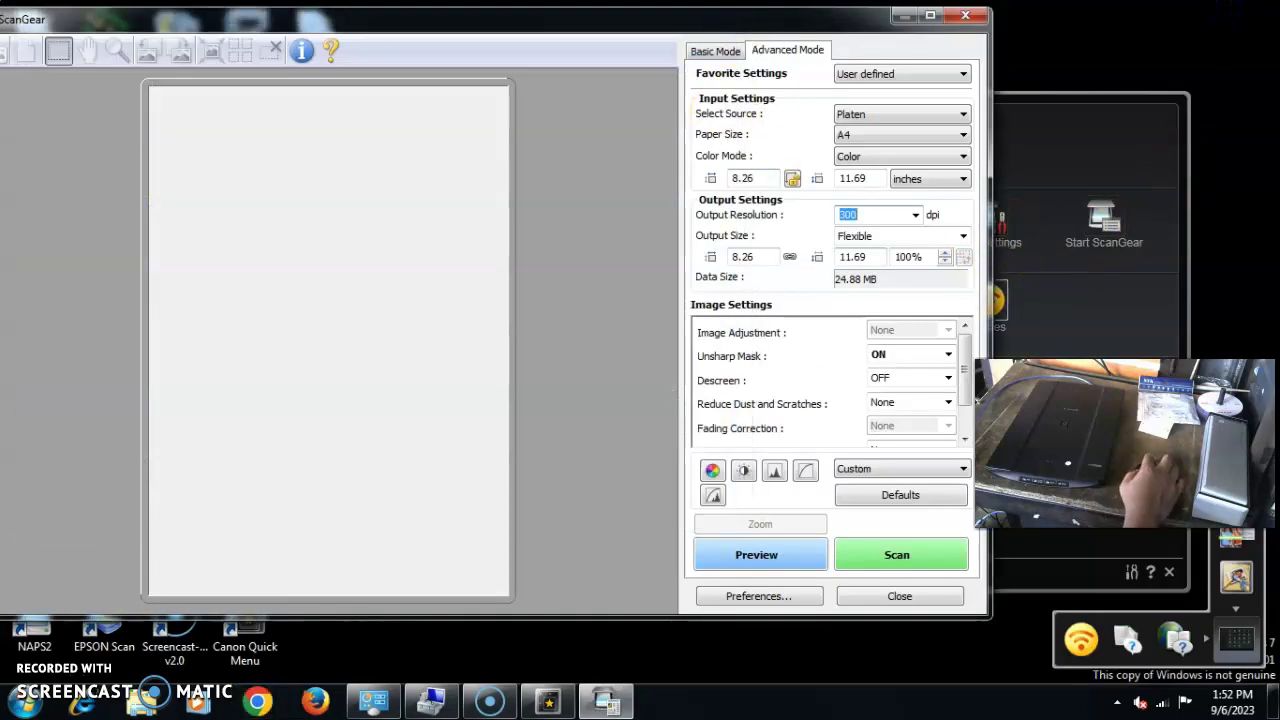
pyautogui.click(1117, 330)
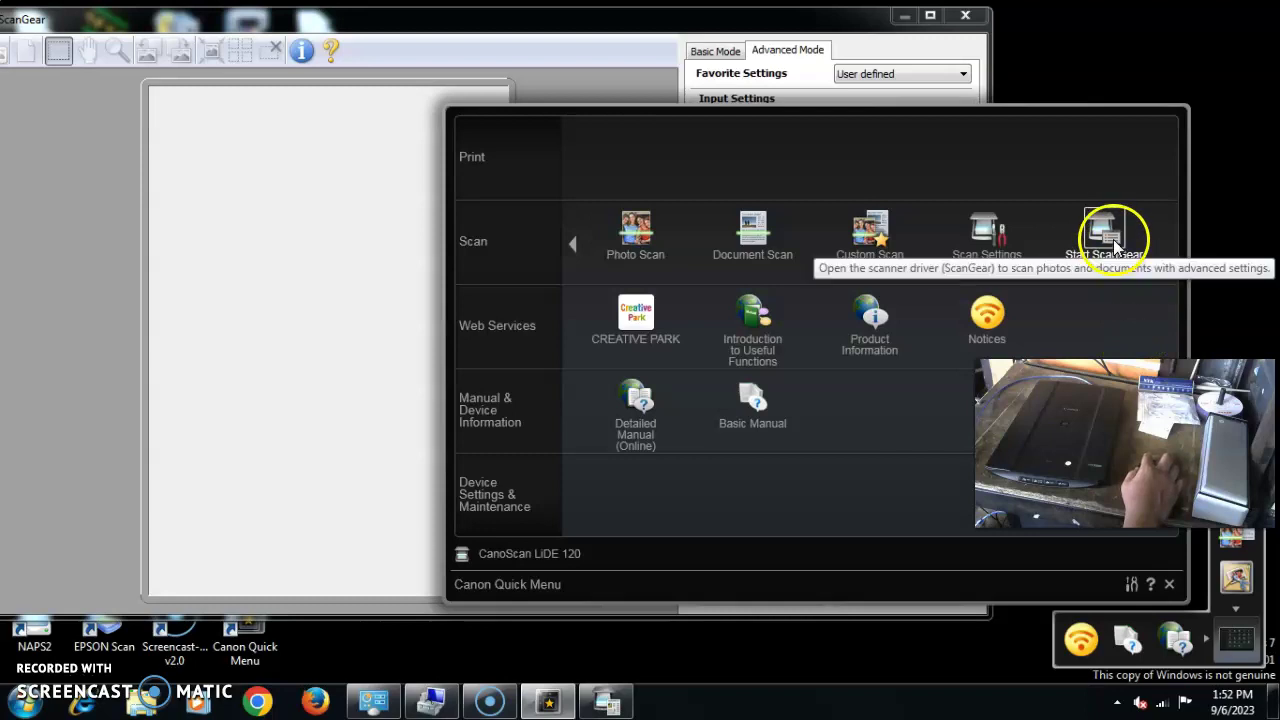
pyautogui.click(1169, 585)
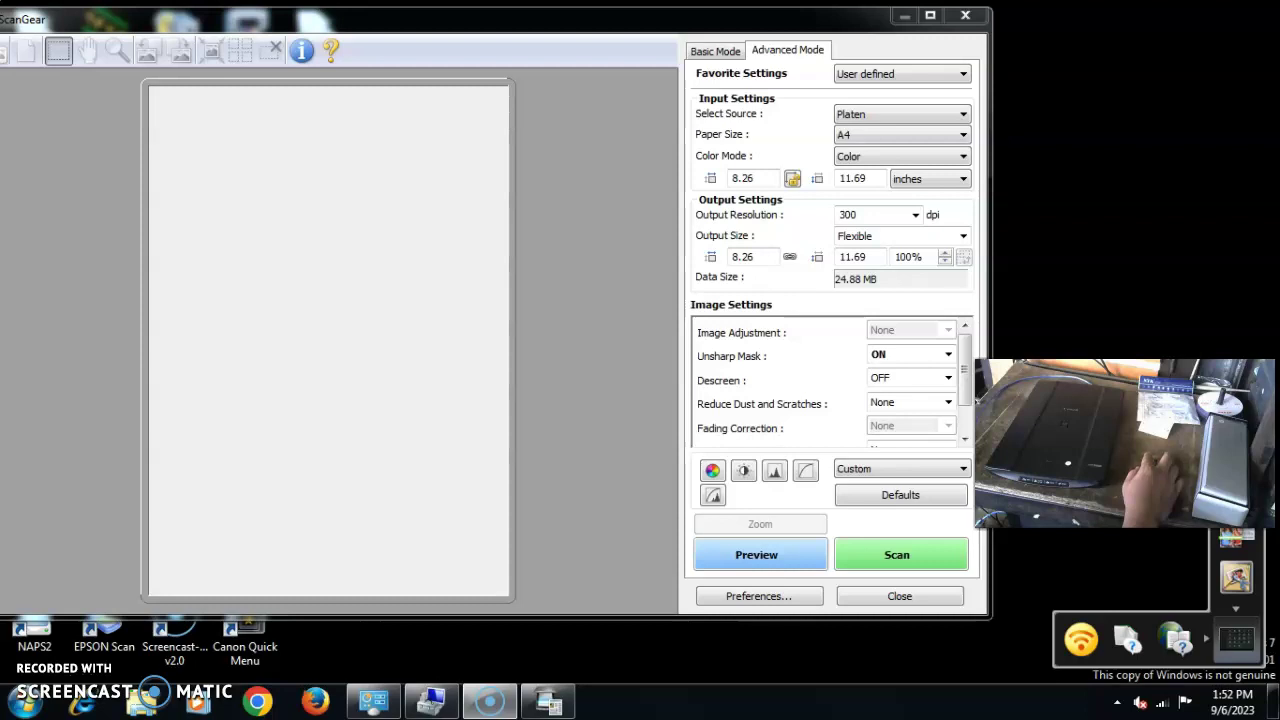
pyautogui.click(1157, 320)
pyautogui.click(1131, 320)
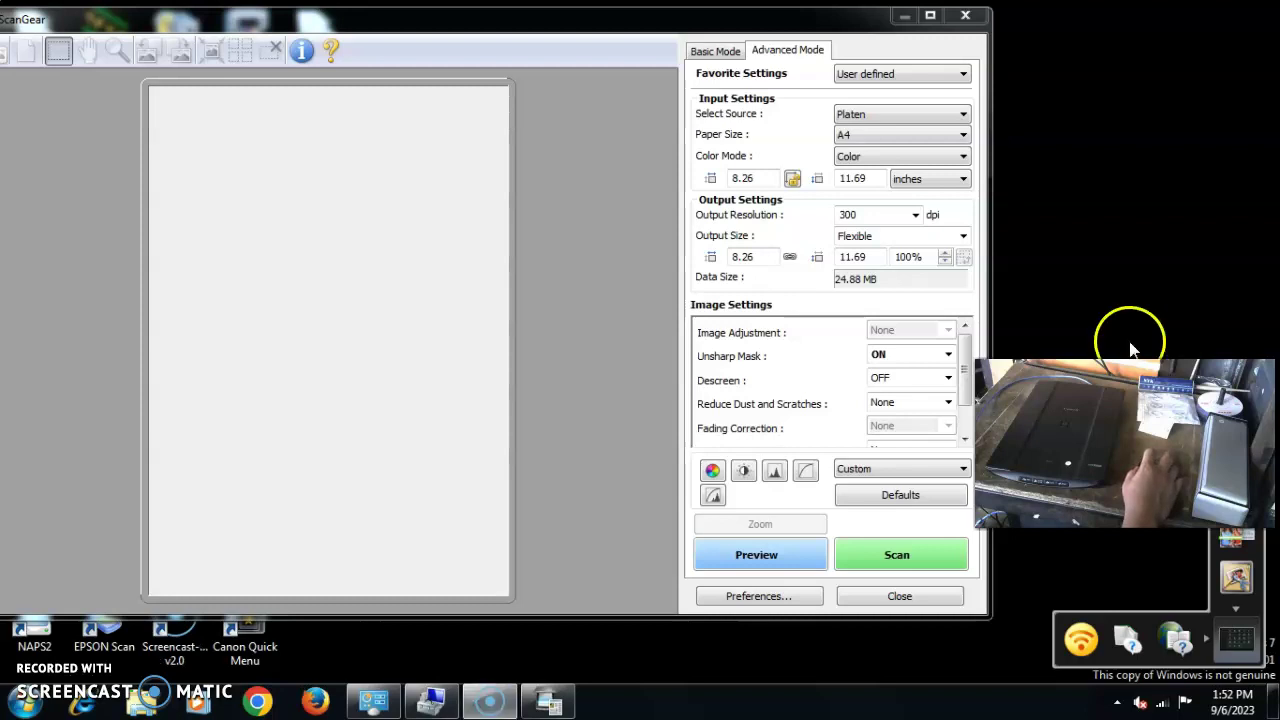
# Step: Preview the page on the platen and rotate the preview image by 180 degrees
pyautogui.click(788, 558)
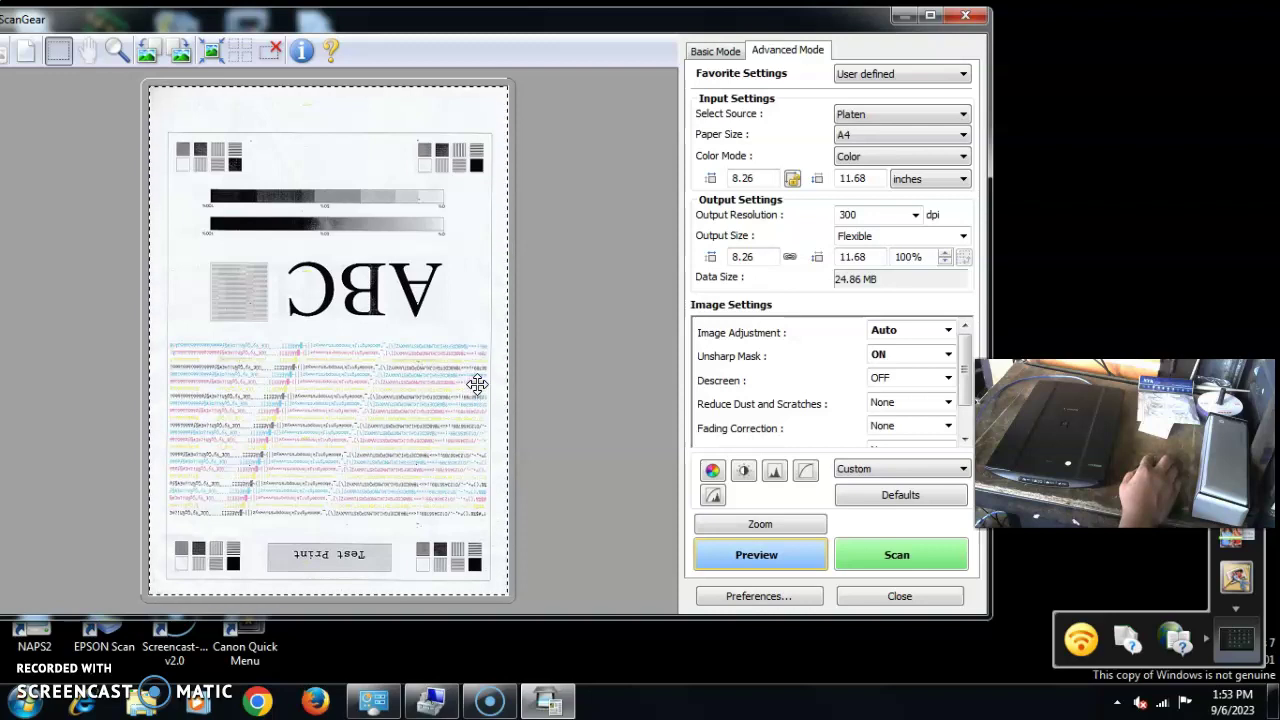
pyautogui.click(182, 54)
pyautogui.click(182, 54)
pyautogui.click(414, 376)
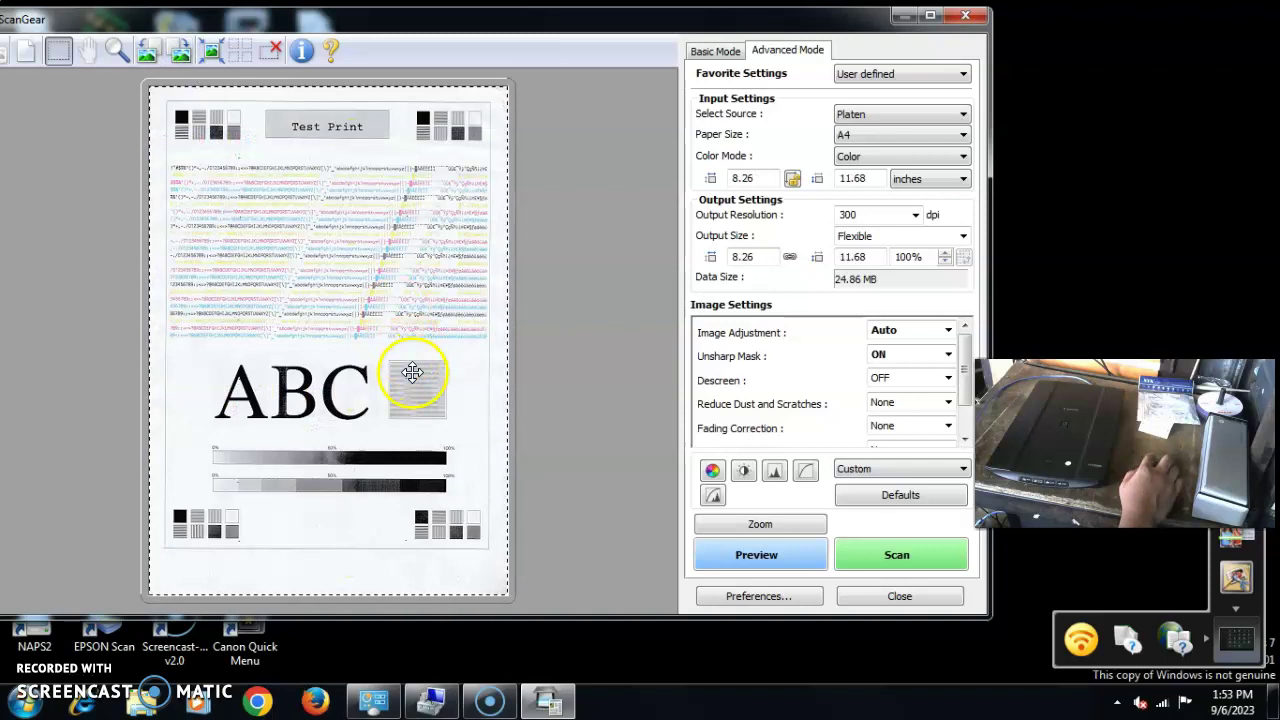
# Step: Scan the previewed test print page
pyautogui.click(901, 562)
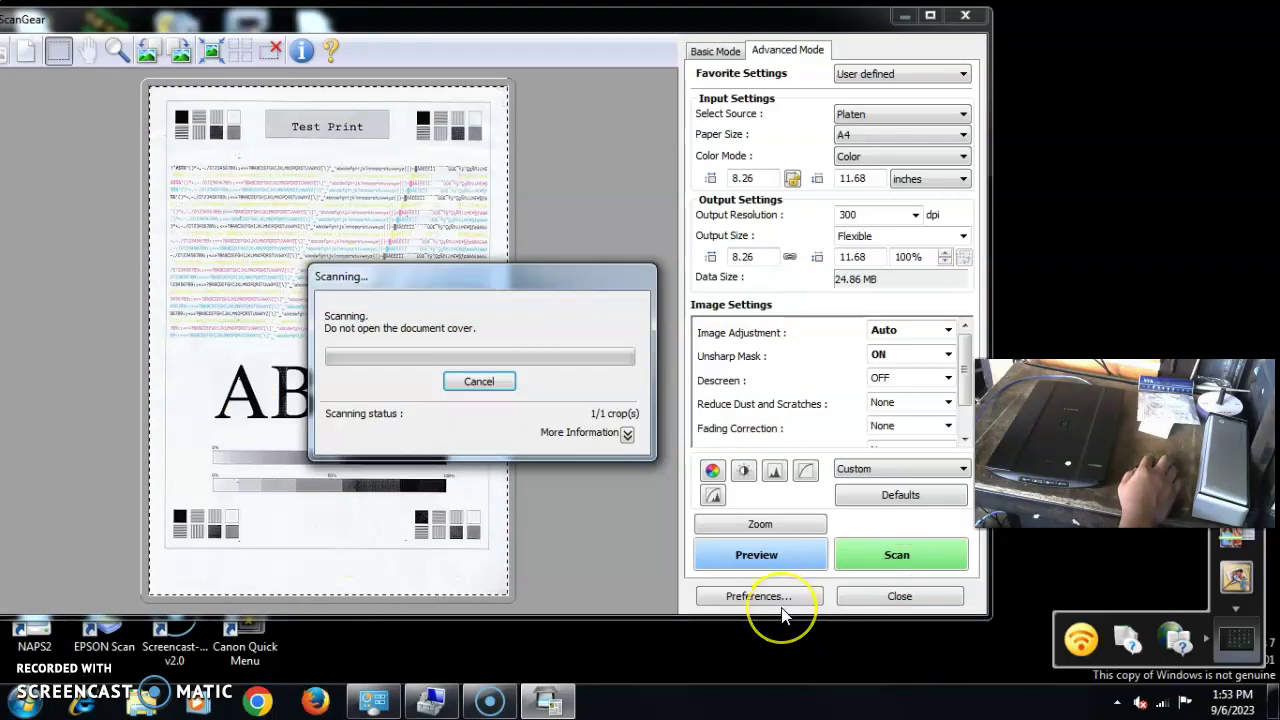